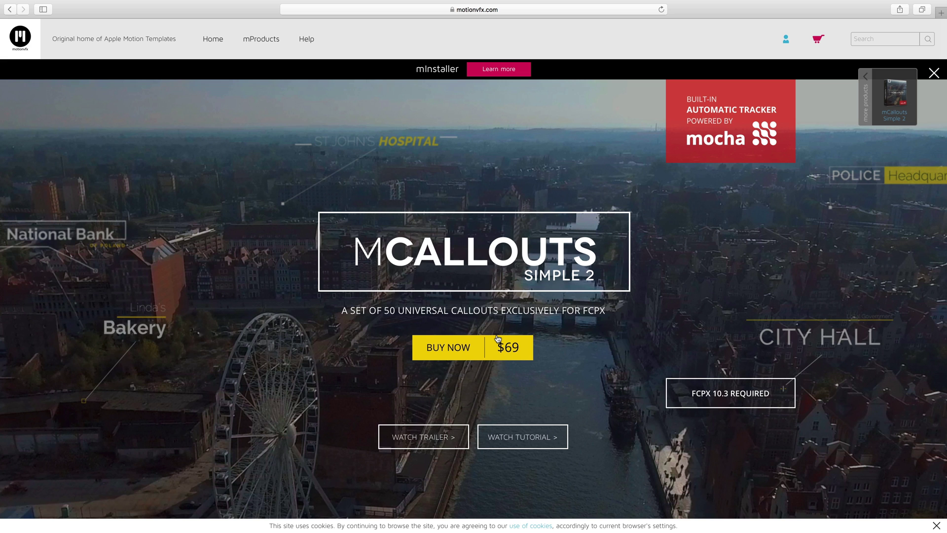
Scroll the mCallouts Simple 2 page down to its 3-Step Workflow, then switch to Final Cut Pro
scroll(497, 338, "down", 14)
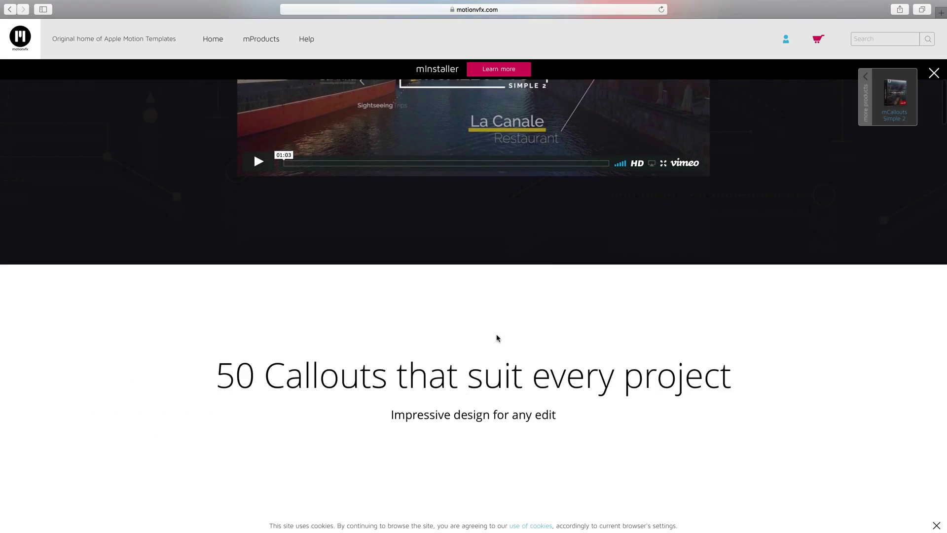
scroll(497, 338, "down", 5)
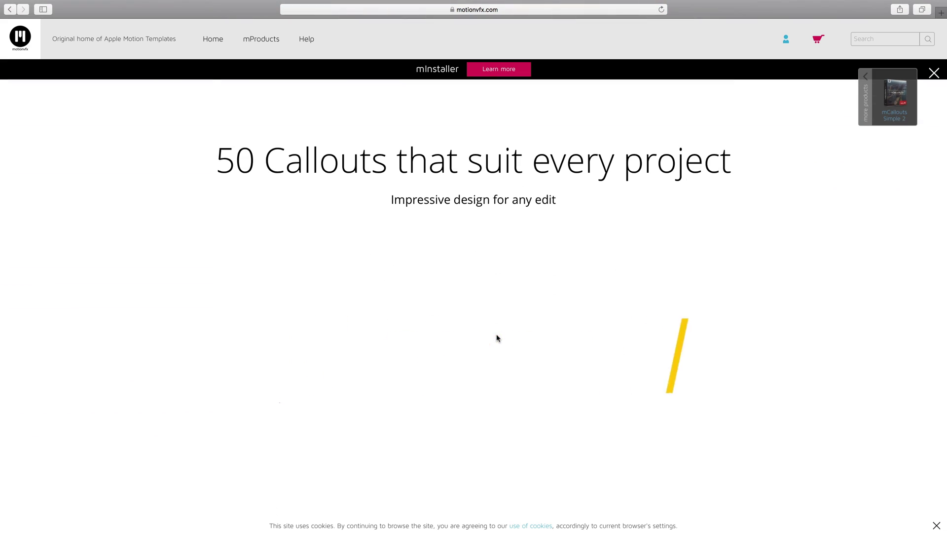
scroll(497, 338, "down", 15)
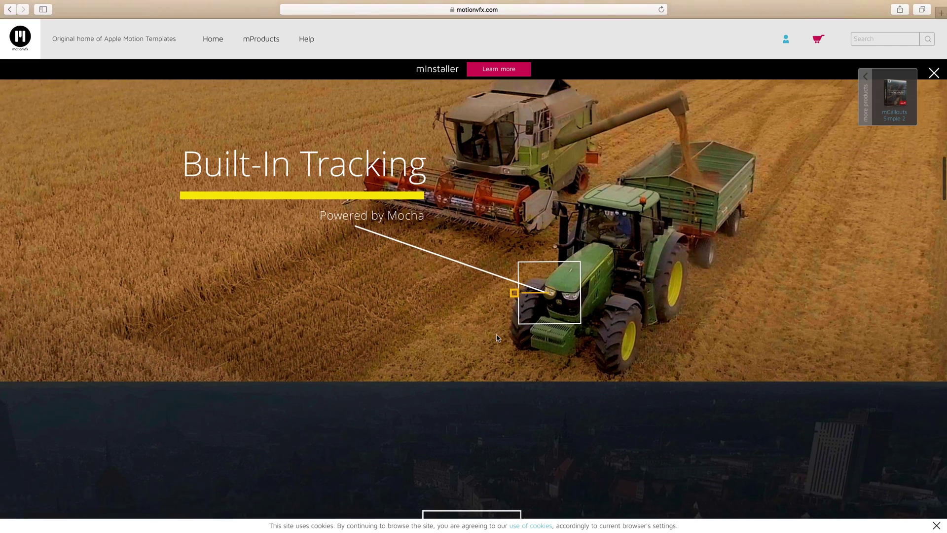
scroll(497, 338, "down", 6)
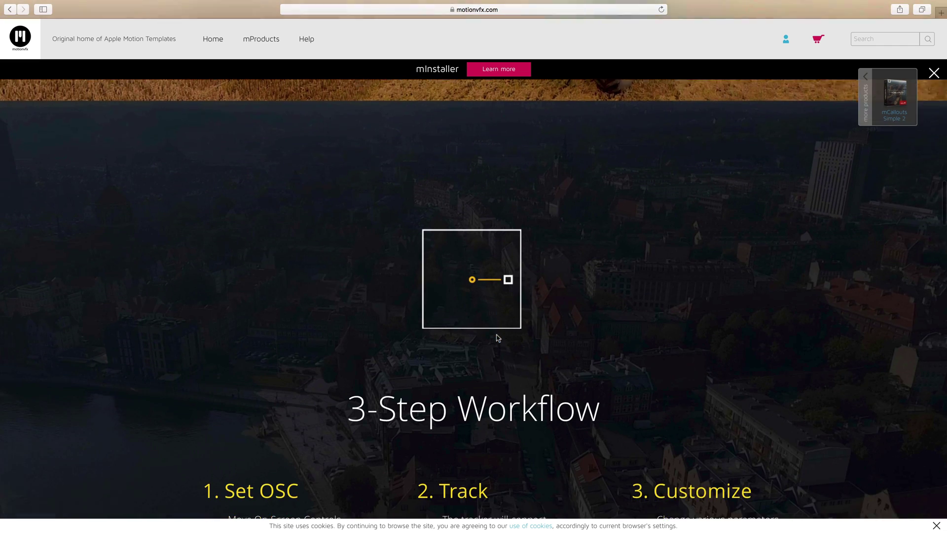
scroll(497, 337, "down", 2)
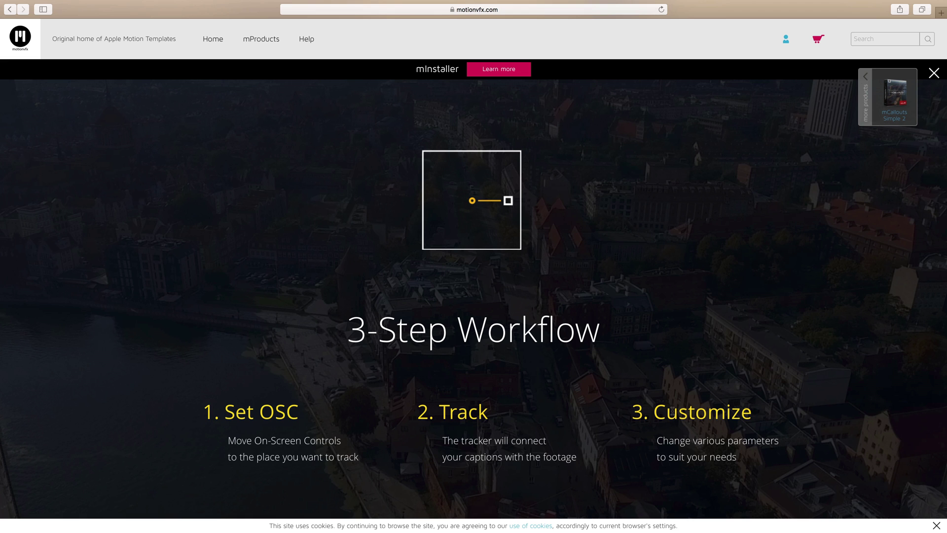
scroll(702, 414, "down", 1)
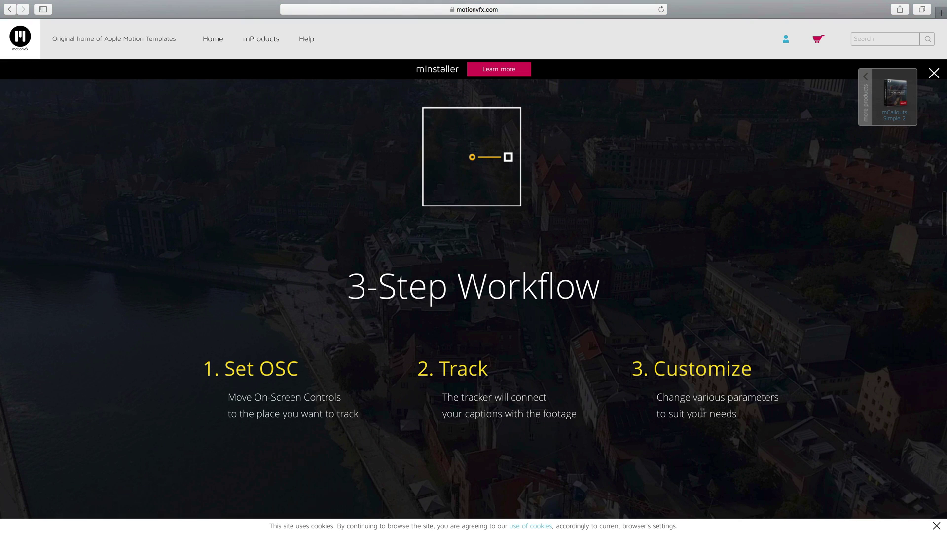
key("ctrl+Right")
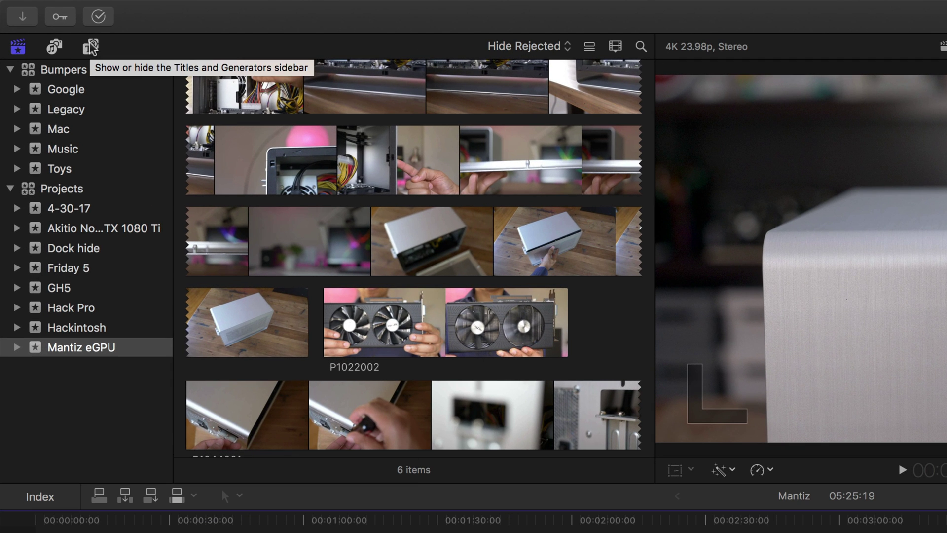
Show the installed Titles and browse the mCallouts thumbnails, previewing mCallouts 20 over the footage
left_click(91, 47)
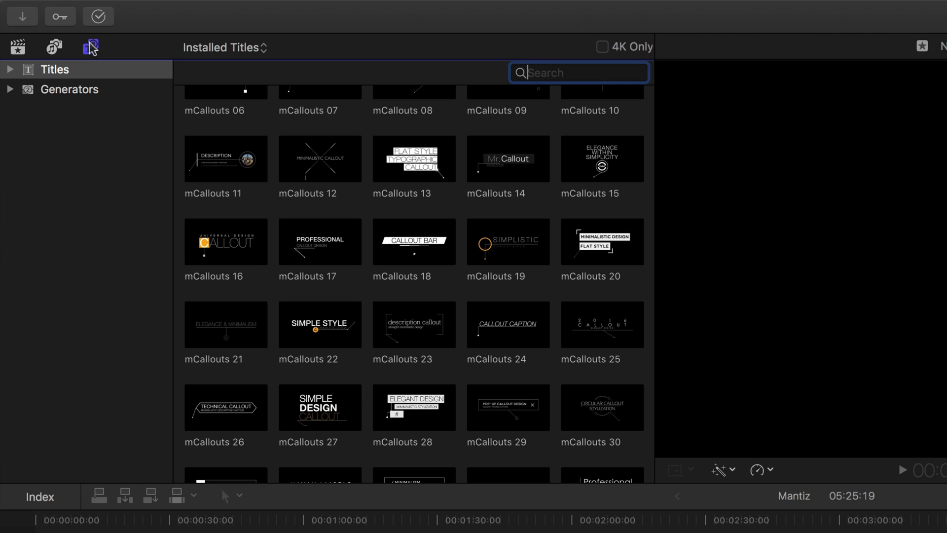
left_click(92, 71)
scroll(362, 185, "up", 5)
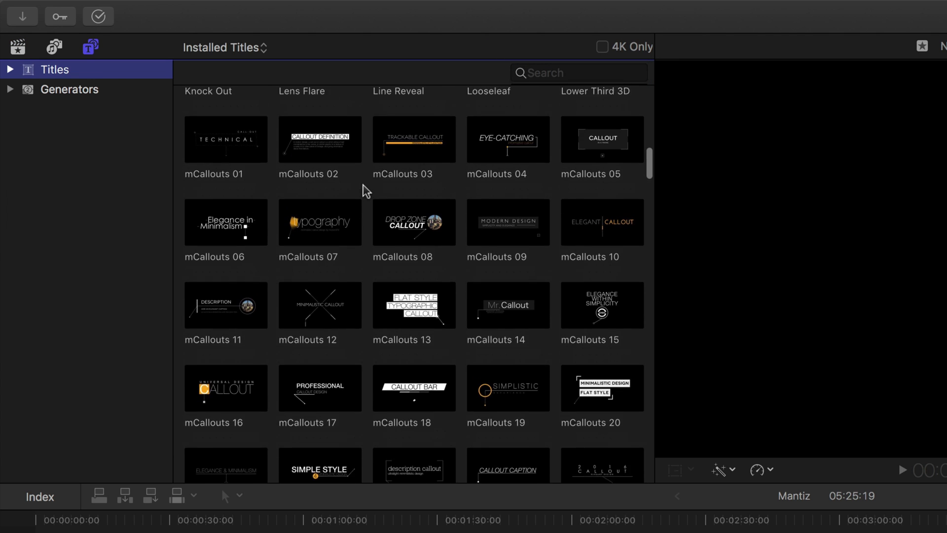
scroll(365, 190, "down", 10)
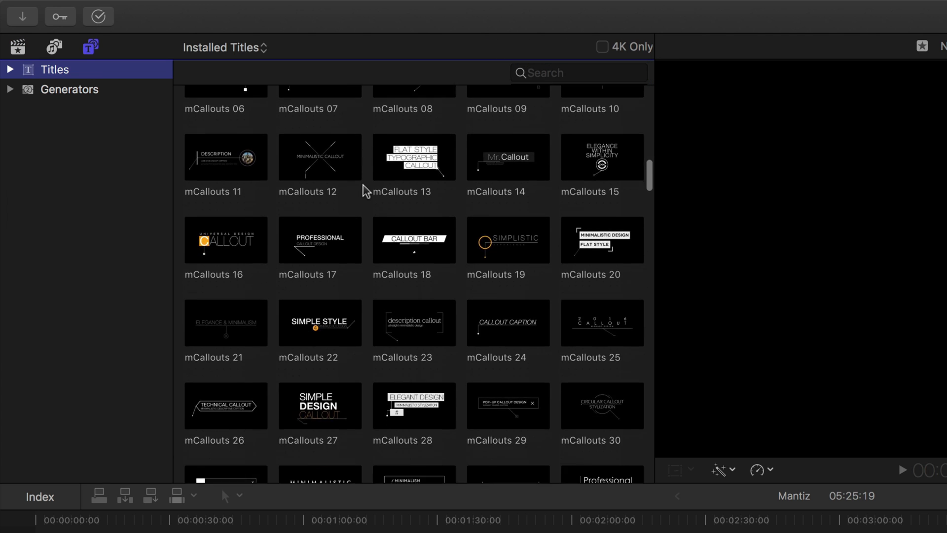
scroll(366, 190, "down", 9)
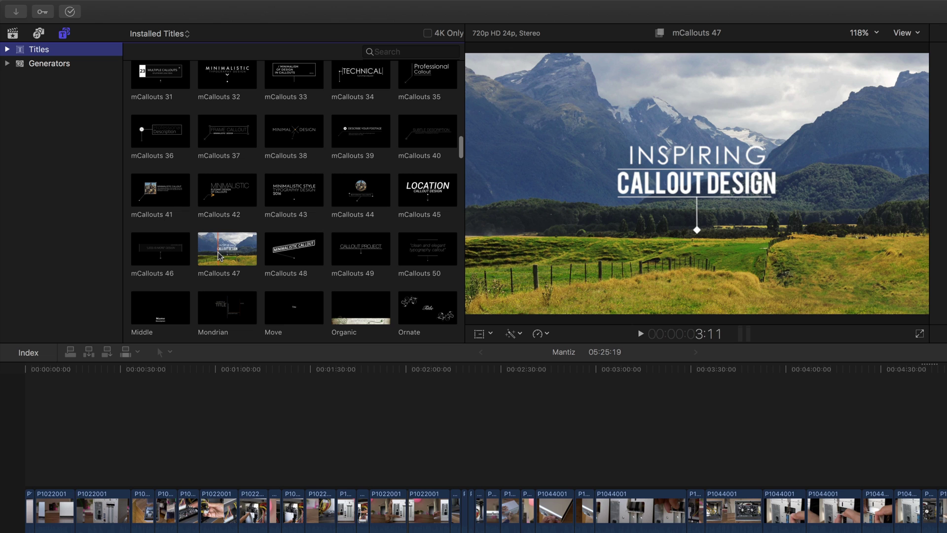
scroll(214, 252, "up", 9)
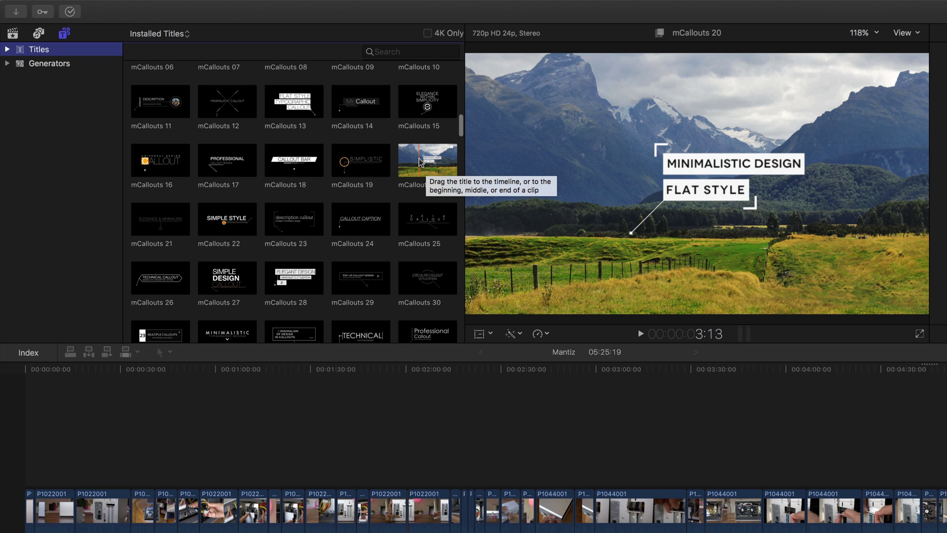
Connect mCallouts 20 above the last P1022001 clip, extend it to about 20 seconds, and select it
left_click_drag(419, 162, 946, 445)
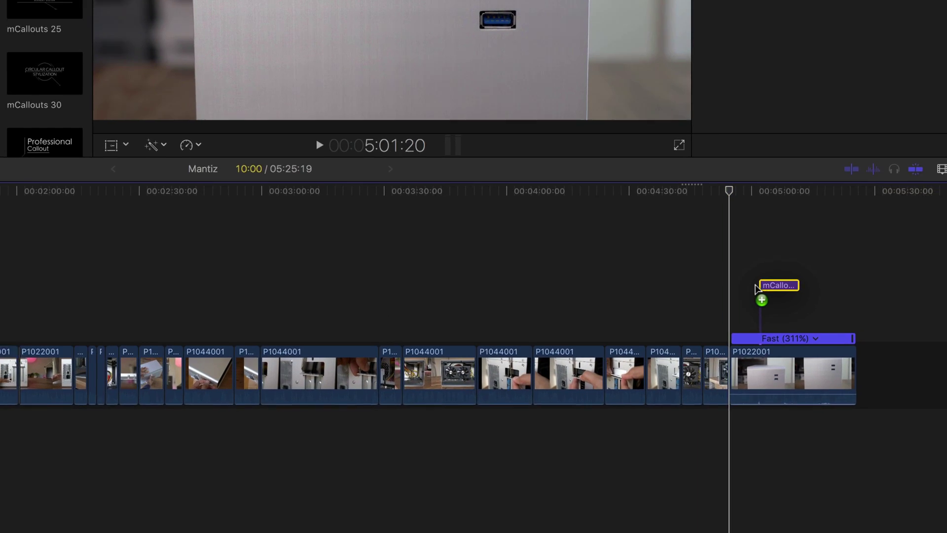
left_click_drag(758, 289, 725, 296)
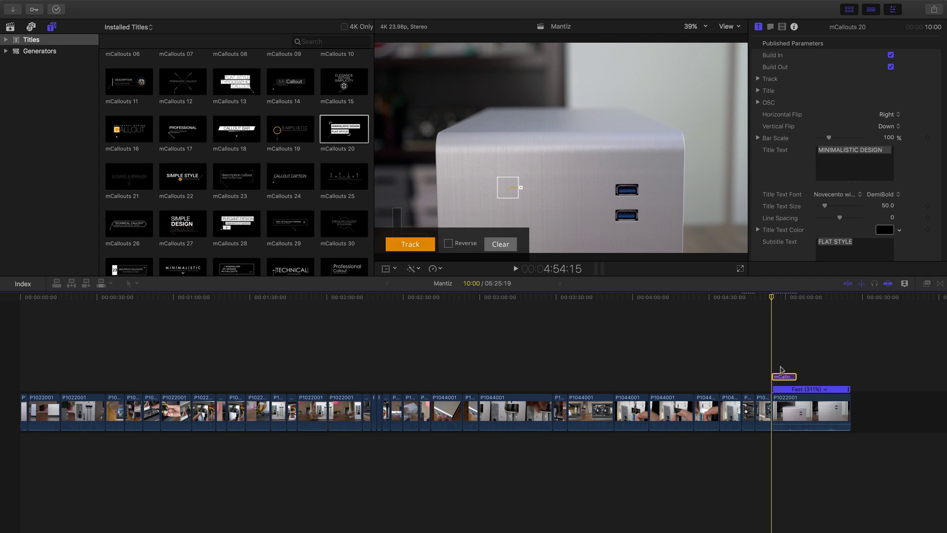
left_click_drag(796, 376, 821, 382)
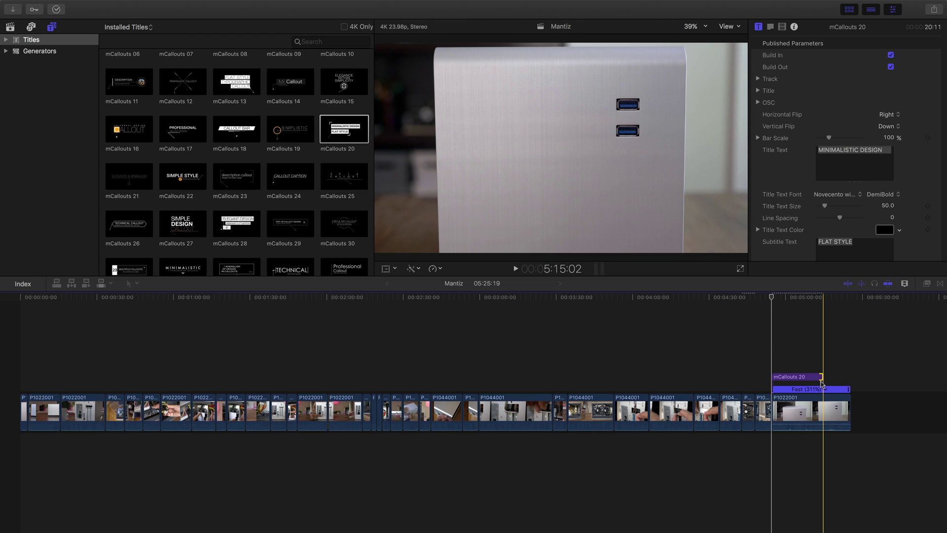
left_click(773, 371)
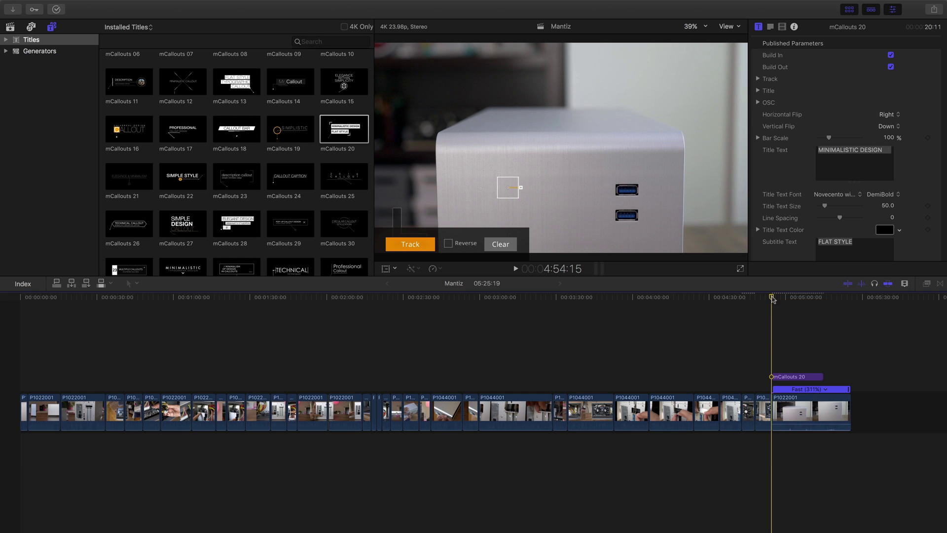
Position the callout's tracking box over the upper USB port and set the playhead to 4:54:15
left_click_drag(775, 298, 778, 302)
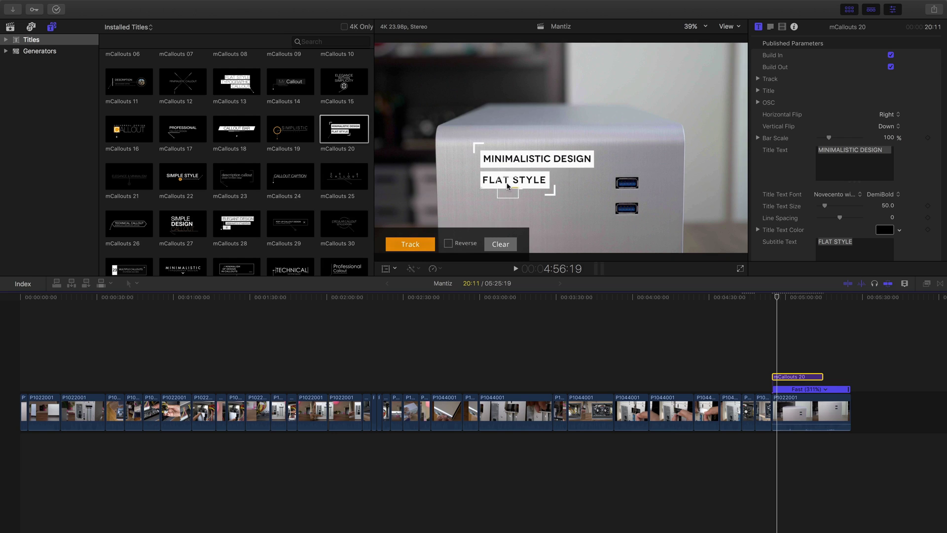
left_click_drag(508, 188, 643, 177)
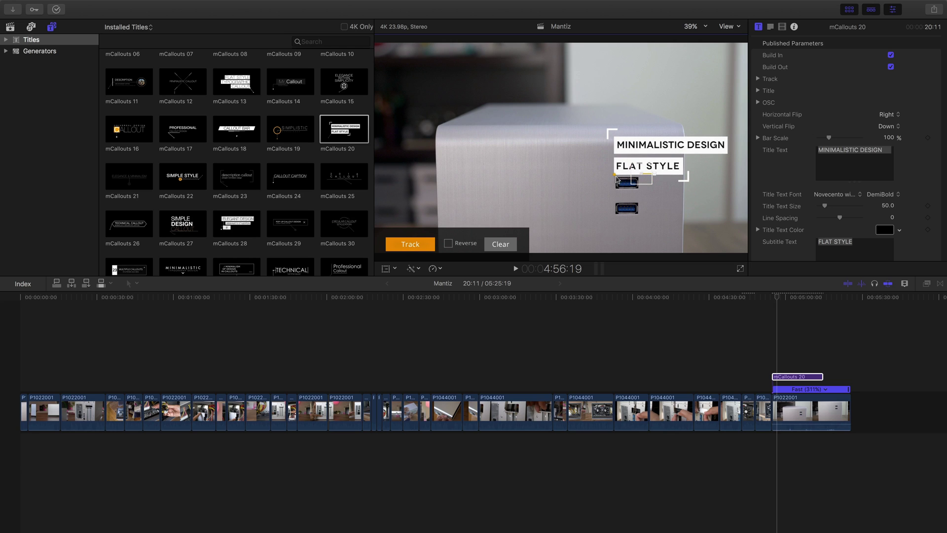
left_click_drag(615, 178, 622, 171)
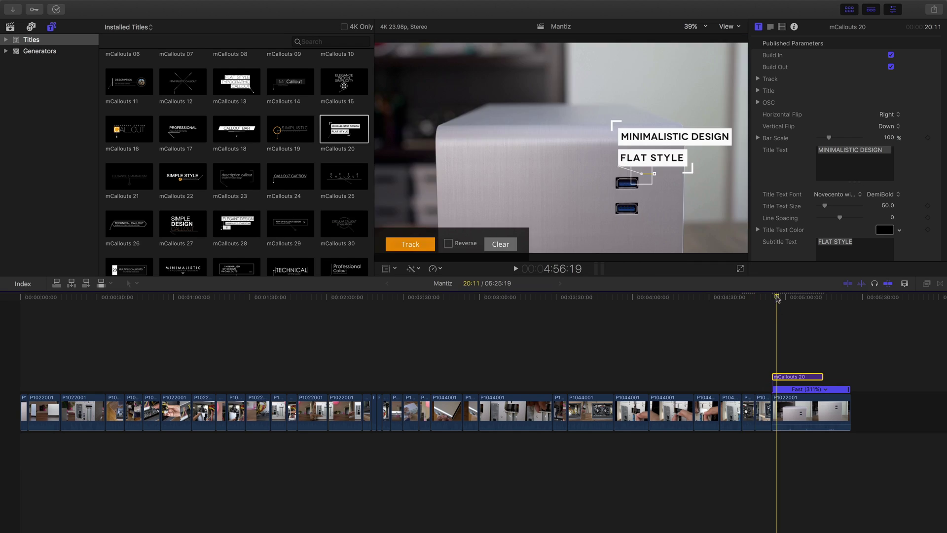
left_click(772, 296)
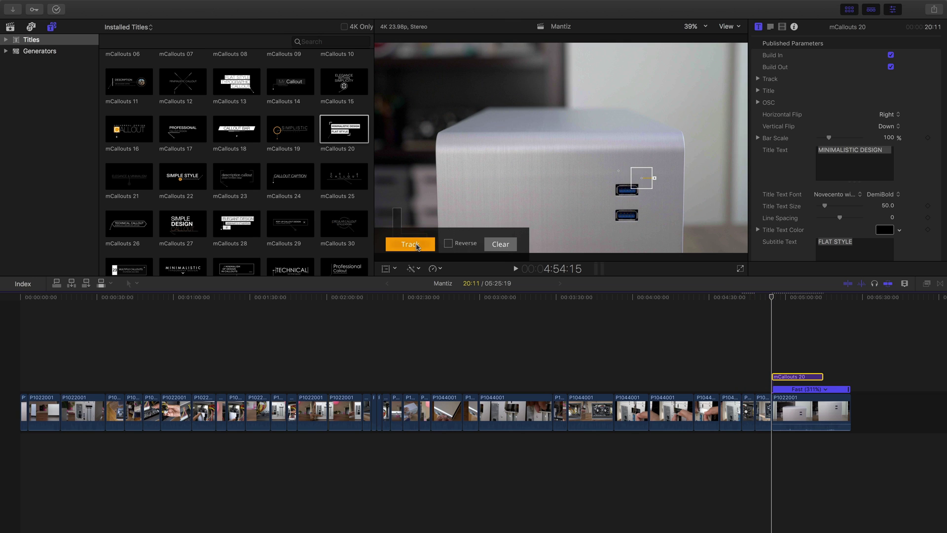
Track the upper USB port across all 491 frames, then select the mCallouts 20 clip
left_click(410, 244)
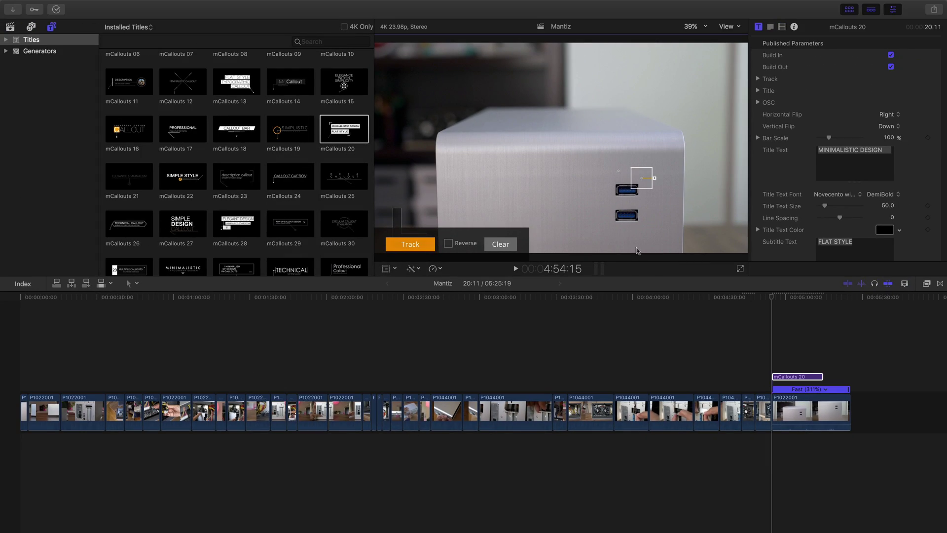
left_click(782, 376)
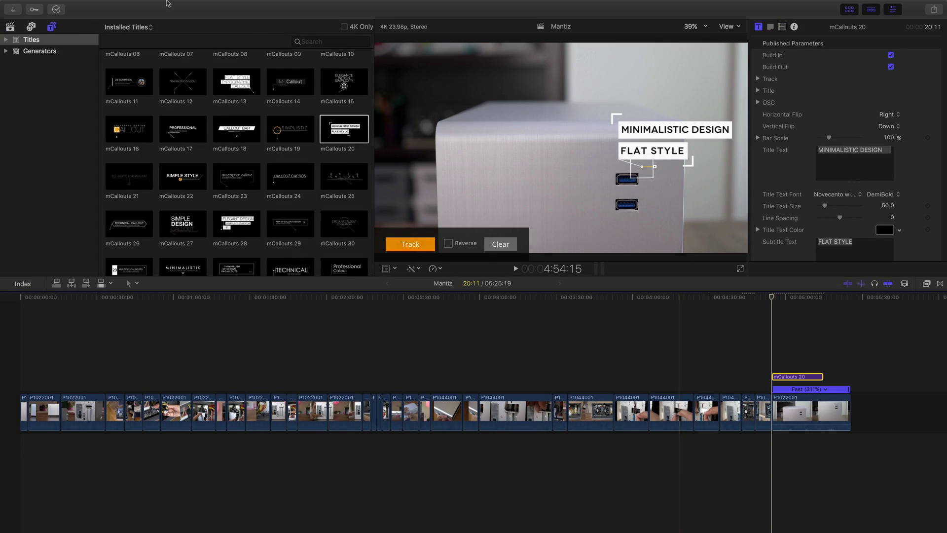
Render the selected callout clip with Modify > Render Selection and play it back
left_click(191, 5)
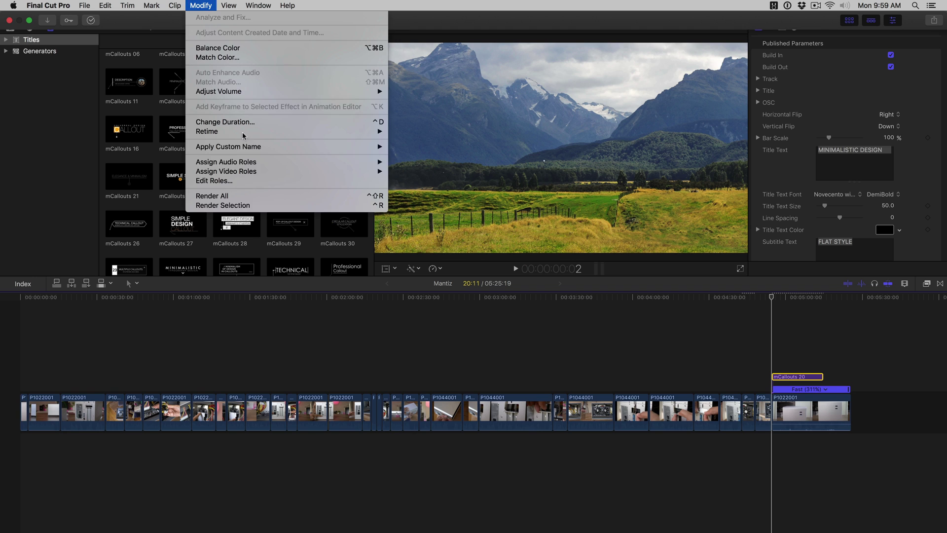
left_click(223, 206)
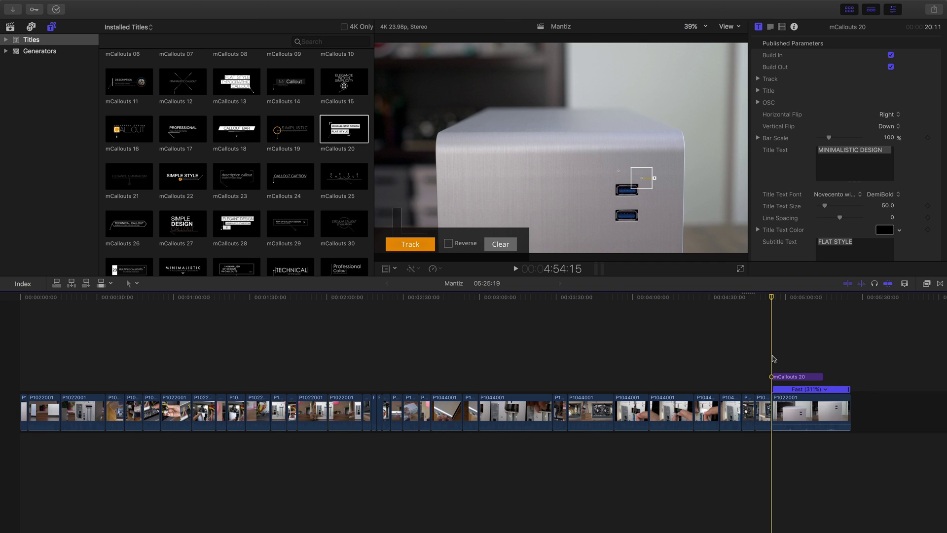
key("space")
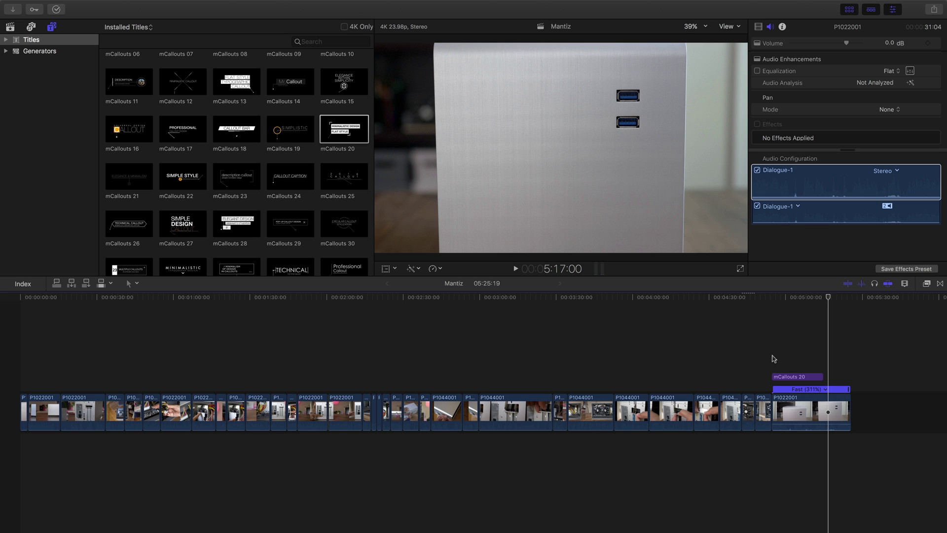
Trim the last clip to end at 05:17:00 and change the callout text to 'Mantiz venus' / 'eGPU'
key("alt+bracketright")
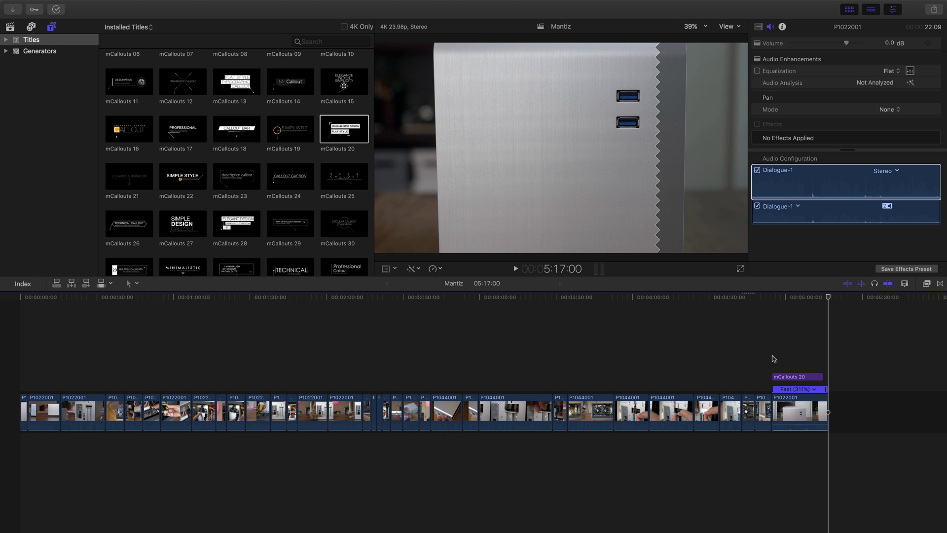
left_click(790, 377)
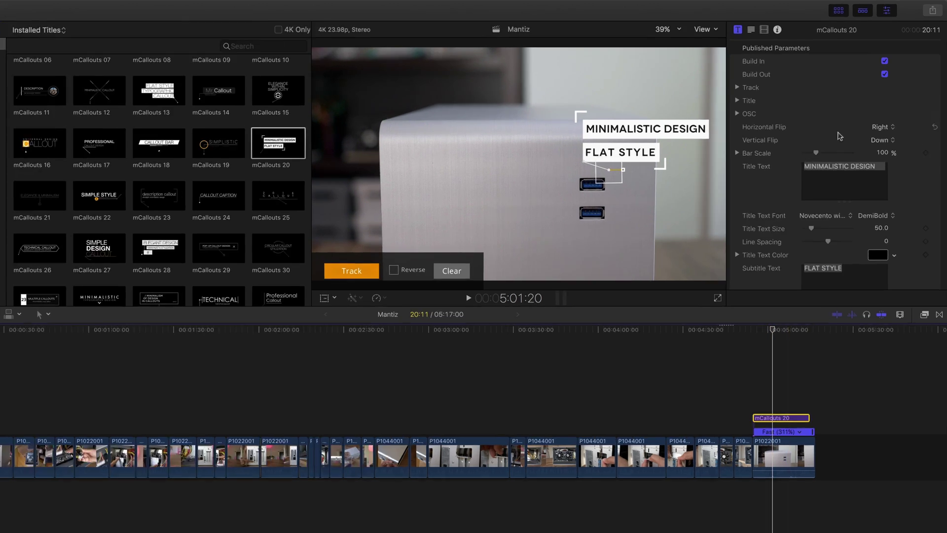
triple_click(857, 150)
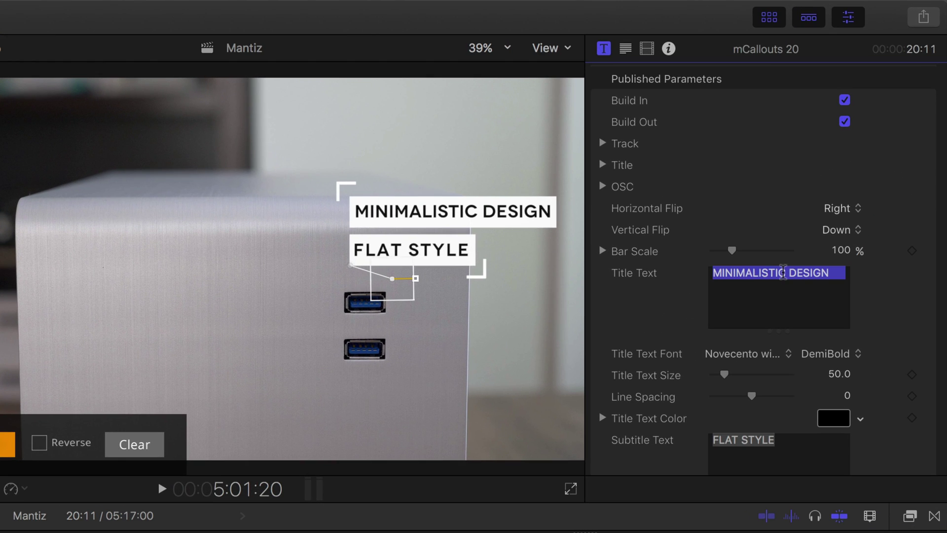
type("Mantiz venus")
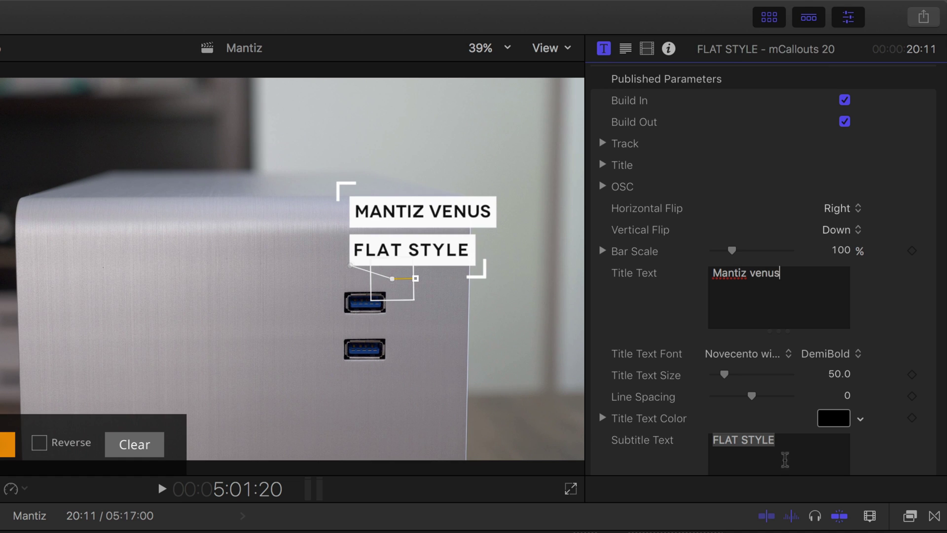
triple_click(786, 459)
type("eGPU")
Set both the title and subtitle fonts to Helvetica Neue
left_click(764, 356)
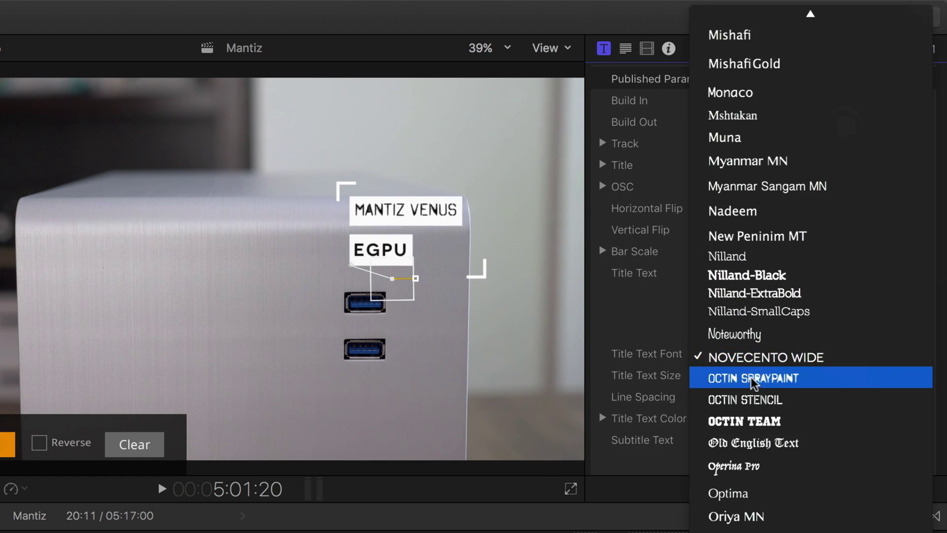
scroll(751, 416, "up", 3)
scroll(778, 281, "up", 10)
key("Escape")
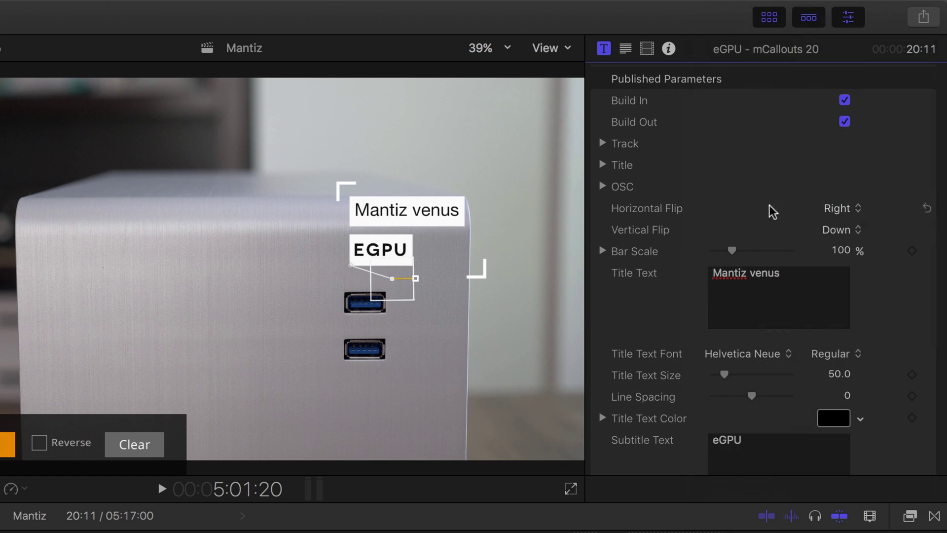
scroll(937, 429, "down", 5)
left_click(785, 389)
scroll(801, 321, "up", 15)
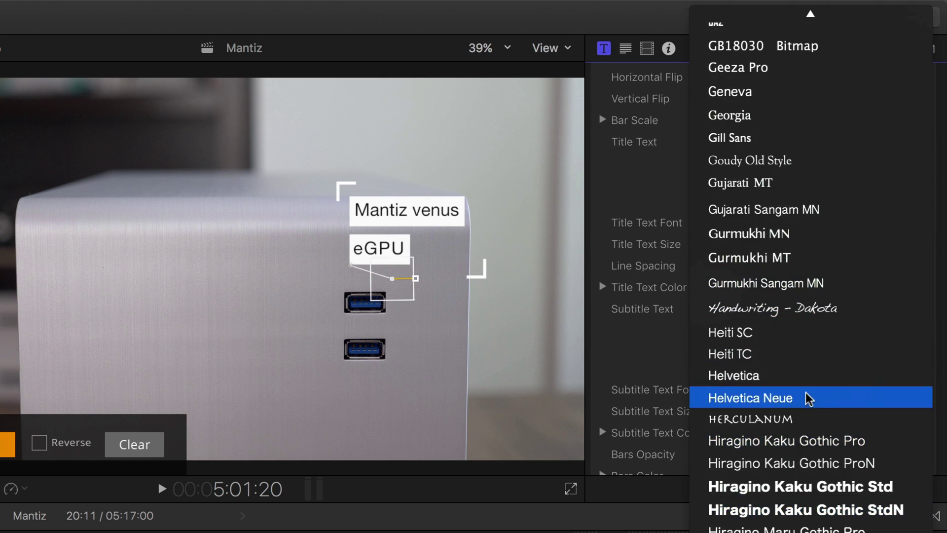
left_click(806, 395)
scroll(820, 355, "up", 6)
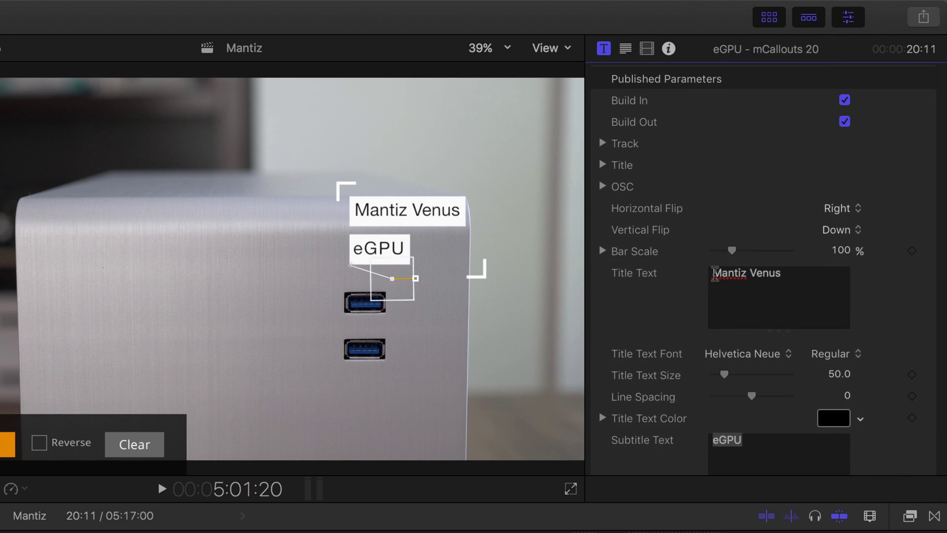
Test shifting the callout's Title Position X, then undo the change
left_click(602, 186)
left_click(603, 187)
left_click(602, 165)
left_click_drag(763, 228, 727, 229)
key("super+z")
scroll(715, 370, "down", 10)
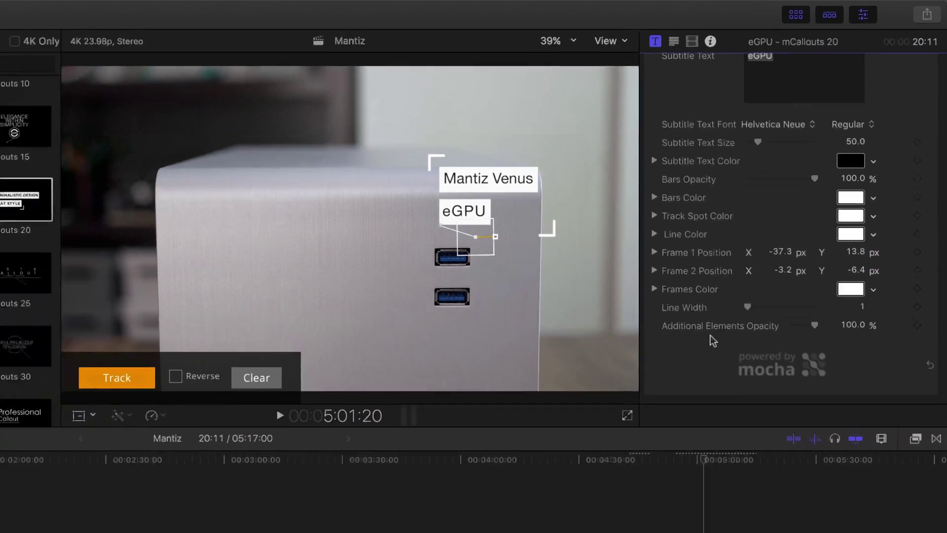
scroll(671, 400, "up", 10)
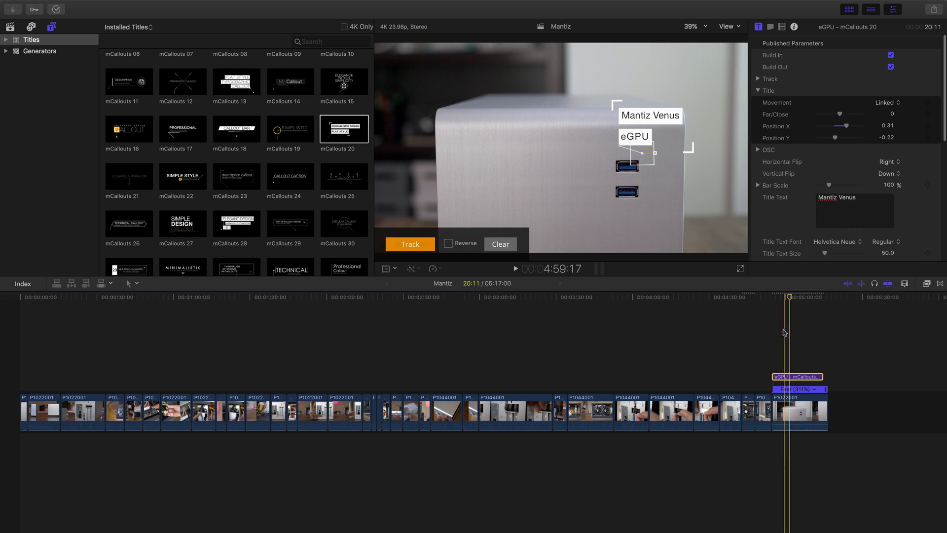
left_click(774, 338)
left_click(772, 299)
key("space")
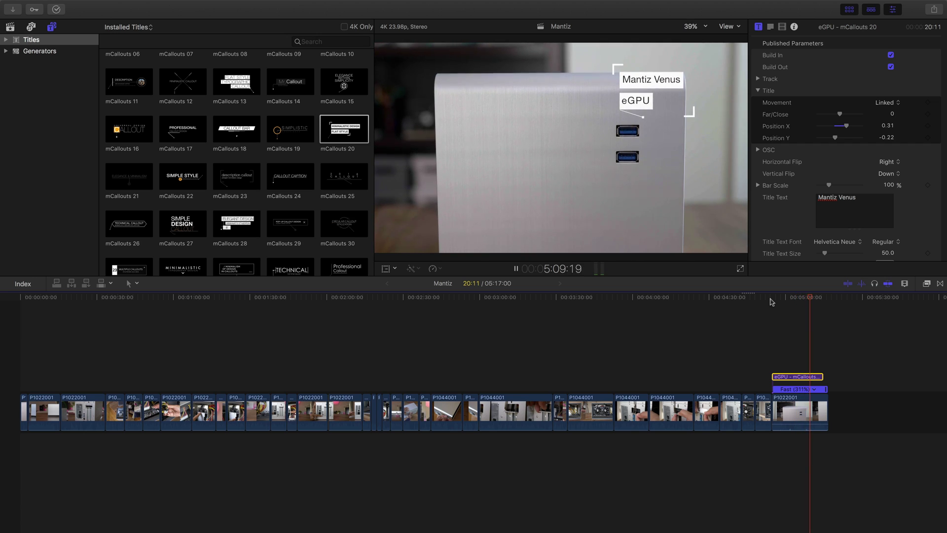
key("space")
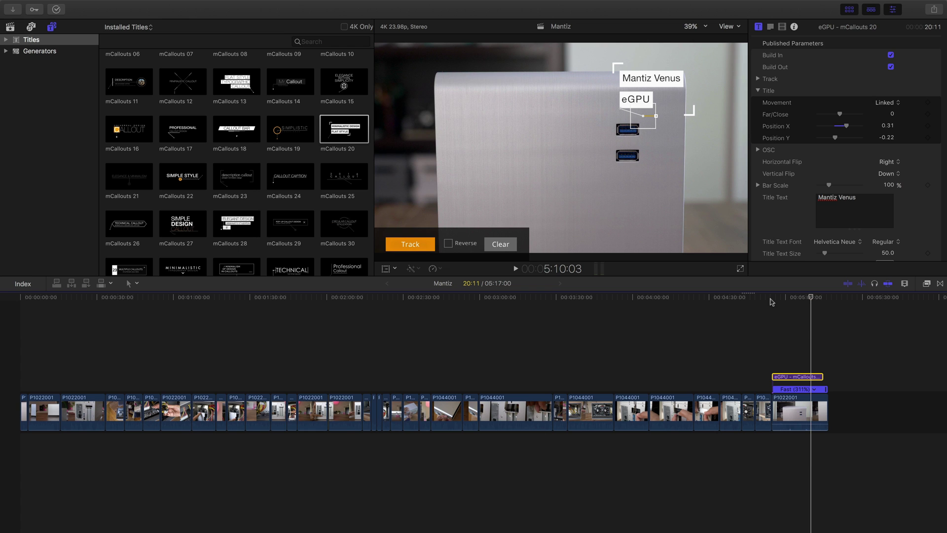